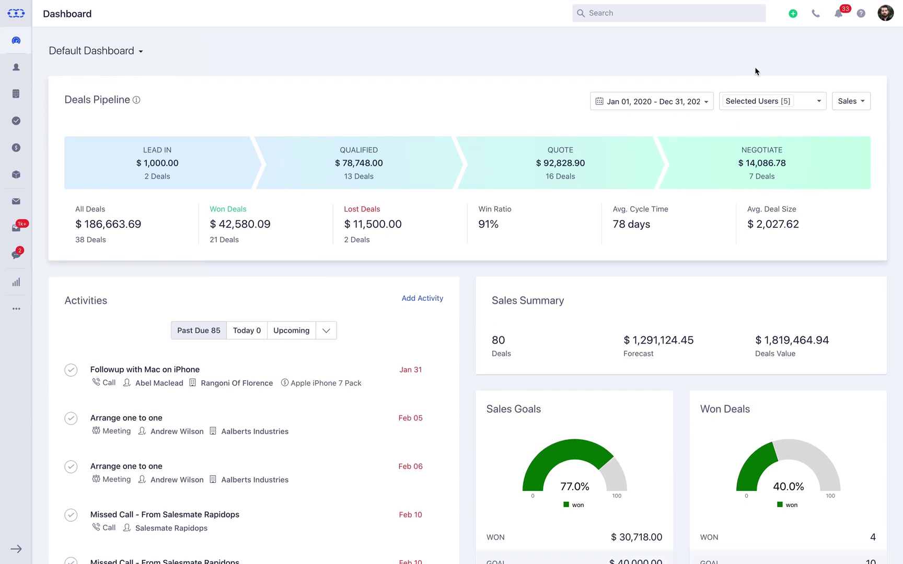
From the account menu, go to Setup and open the Teams page under Users & Security
{"action": "left_click", "coordinate": [888, 16]}
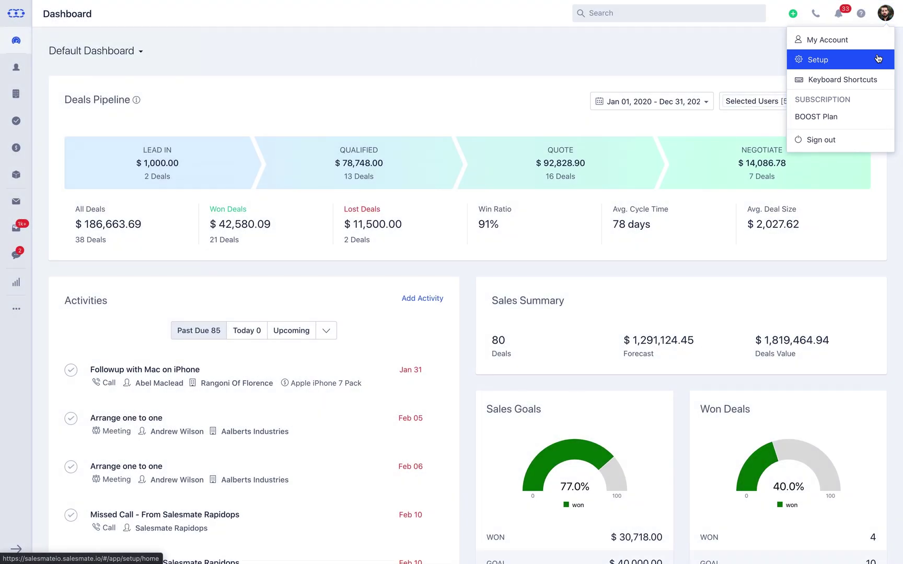
{"action": "left_click", "coordinate": [878, 58]}
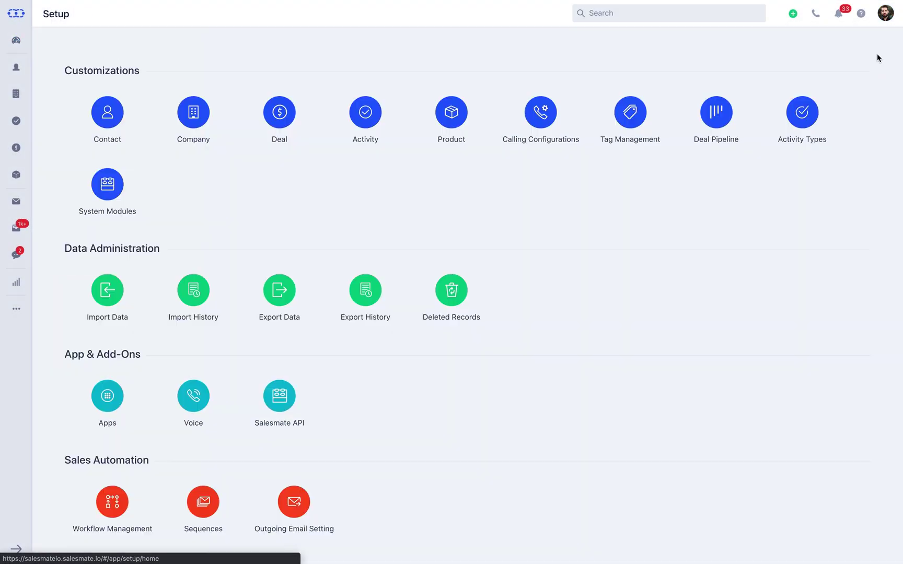
{"action": "scroll", "coordinate": [877, 54], "scroll_direction": "down", "scroll_amount": 3}
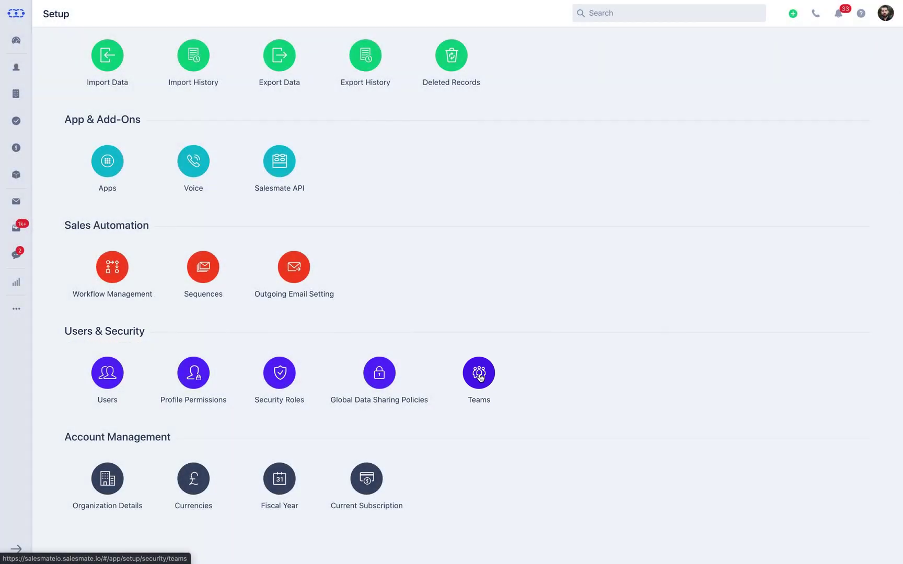
{"action": "left_click", "coordinate": [480, 376]}
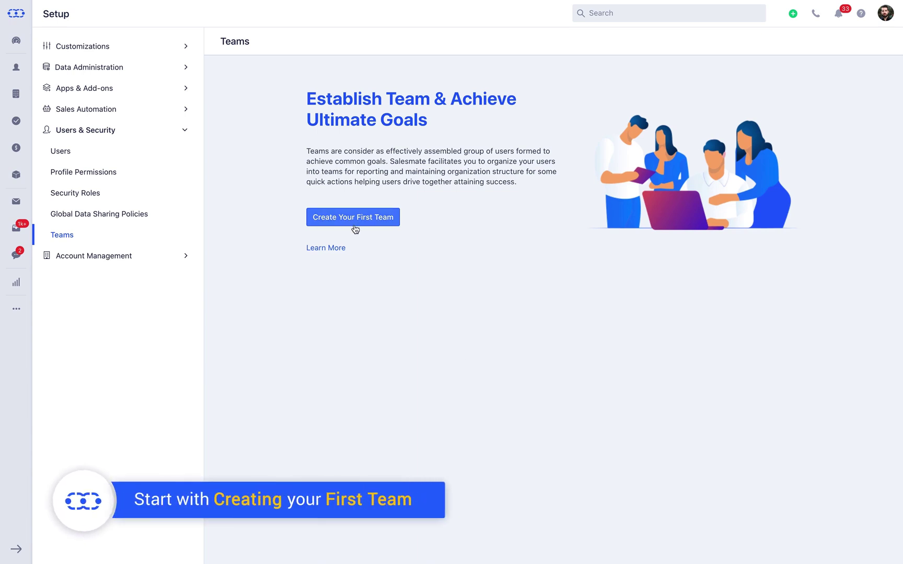
Start a new team named 'US Sales' with the description 'Sales Team managing USA'
{"action": "left_click", "coordinate": [354, 226]}
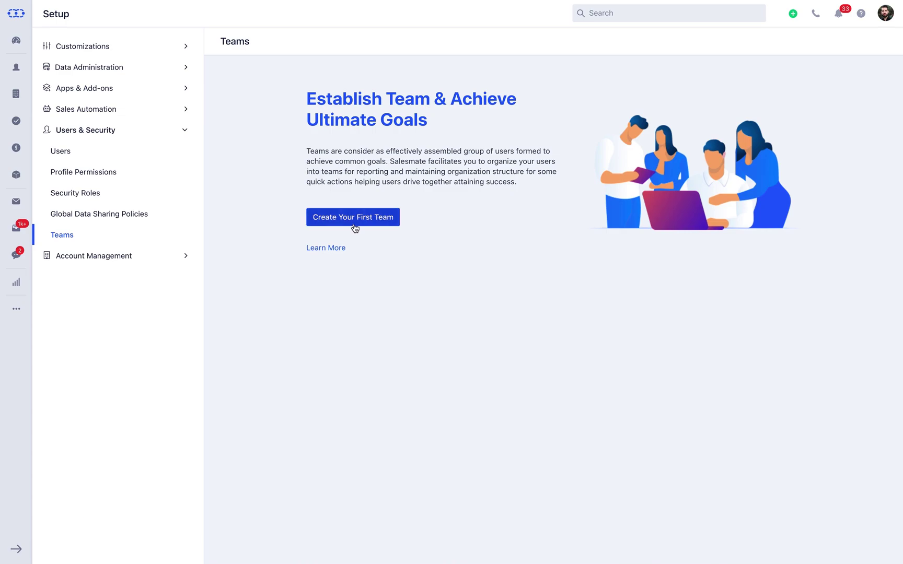
{"action": "type", "text": "US Sales"}
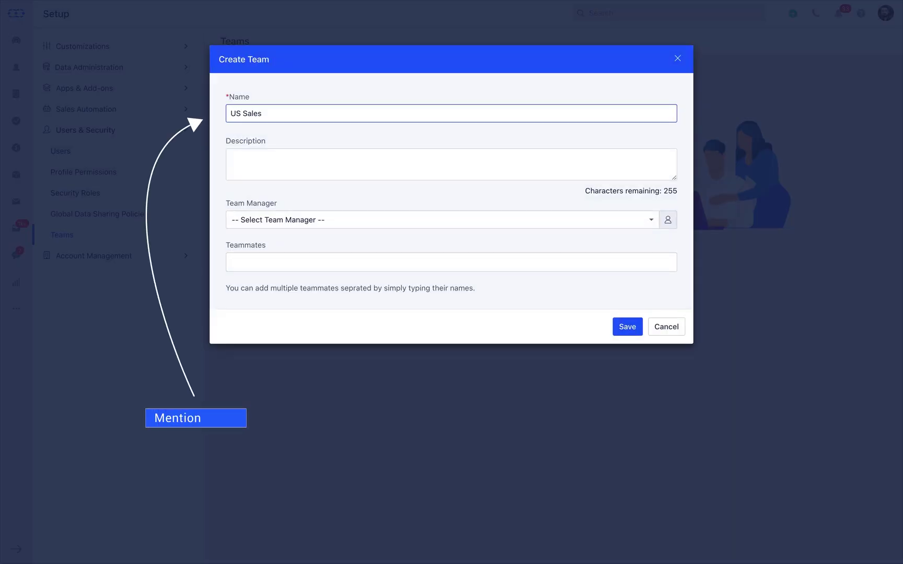
{"action": "left_click", "coordinate": [310, 166]}
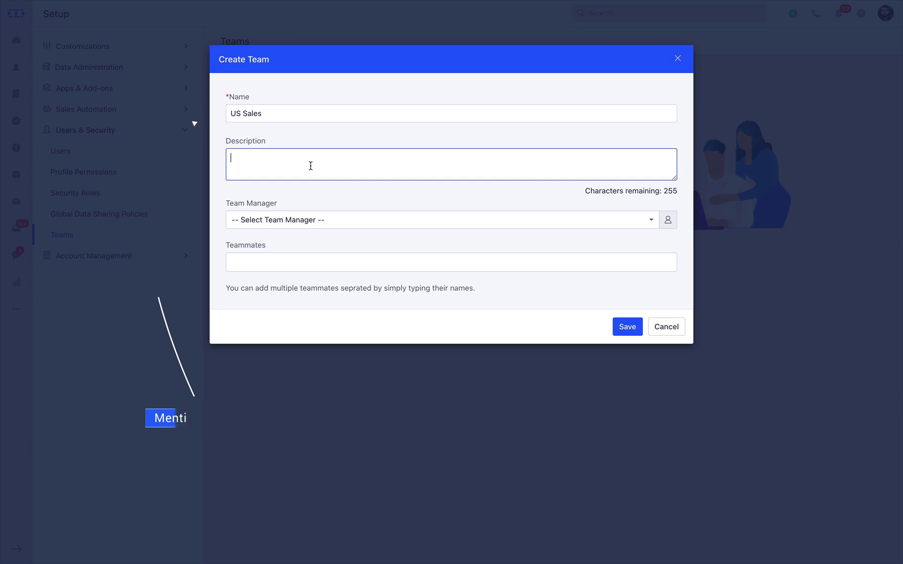
{"action": "type", "text": "Sa"}
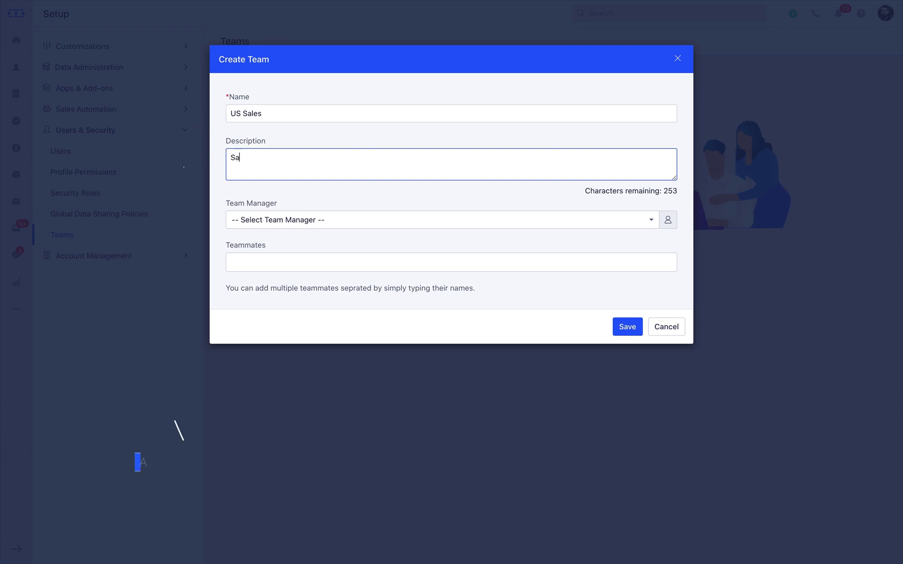
{"action": "type", "text": "les Team managing USA"}
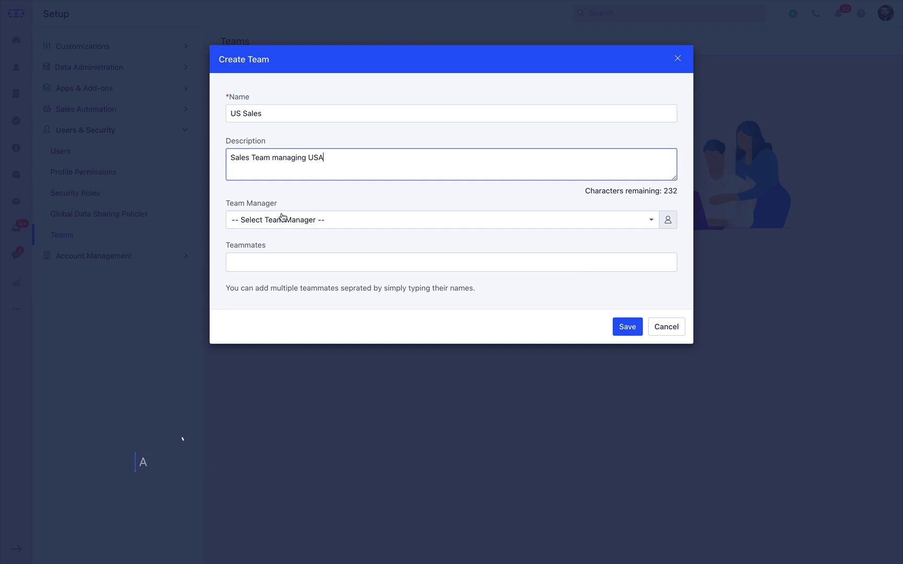
Assign the US Sales team manager, add two teammates, and save the team
{"action": "left_click", "coordinate": [284, 229]}
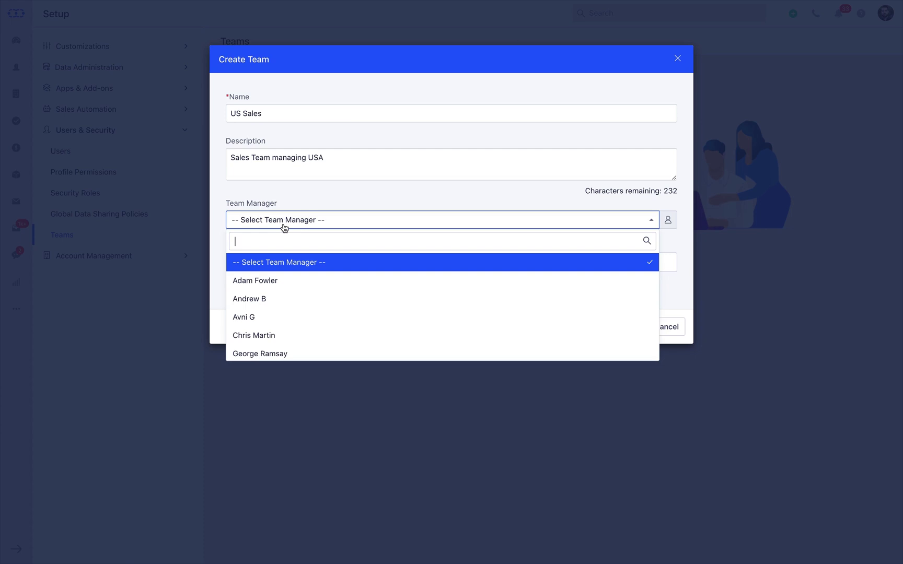
{"action": "left_click", "coordinate": [281, 336]}
{"action": "left_click", "coordinate": [273, 264]}
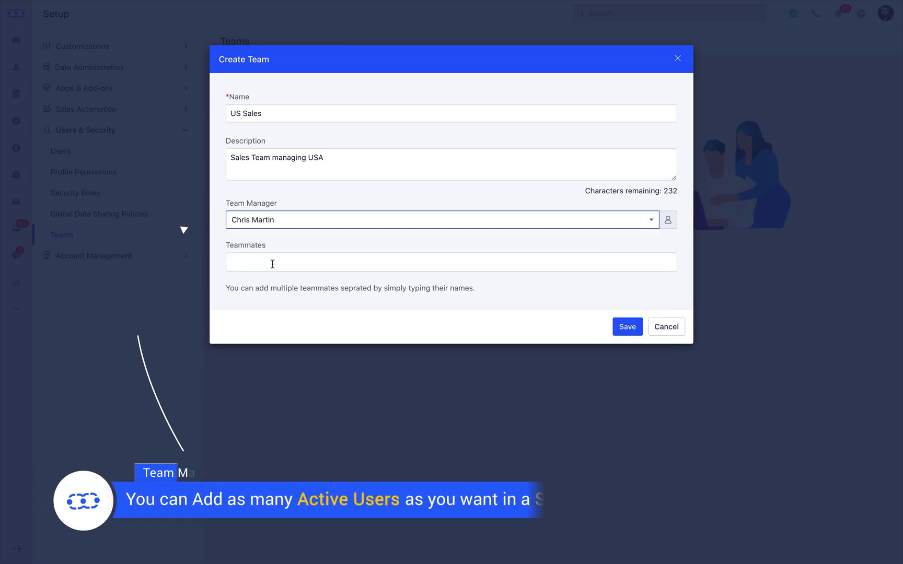
{"action": "type", "text": "chris"}
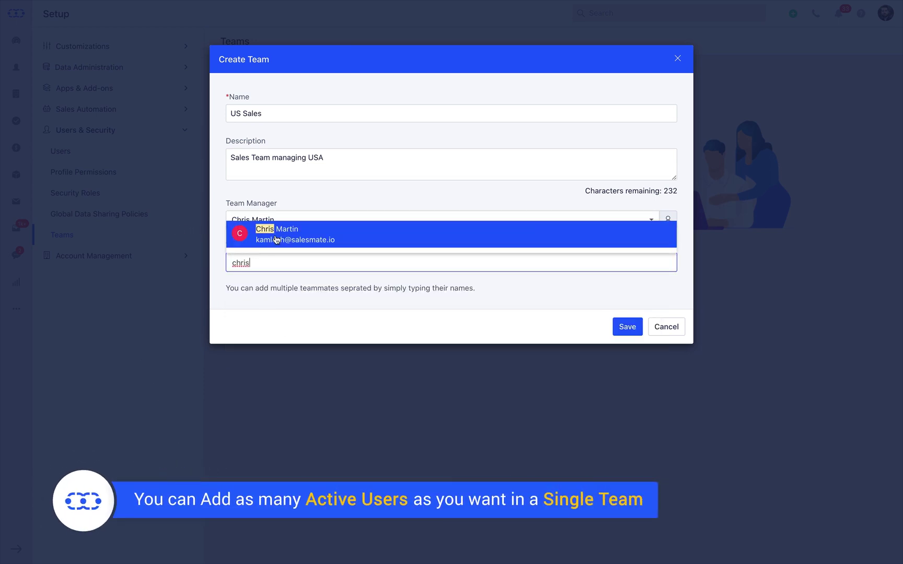
{"action": "key", "text": "Return"}
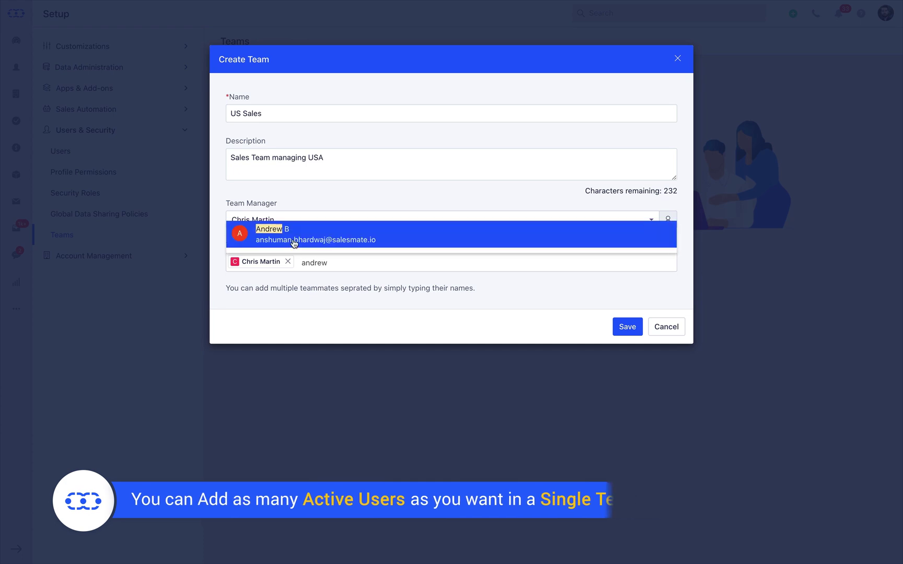
{"action": "left_click", "coordinate": [292, 235]}
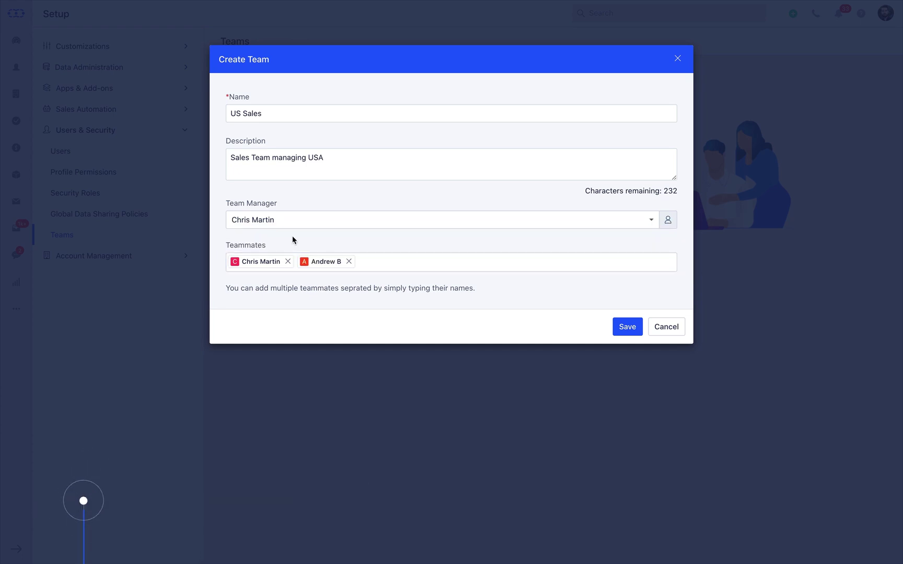
{"action": "left_click", "coordinate": [621, 326]}
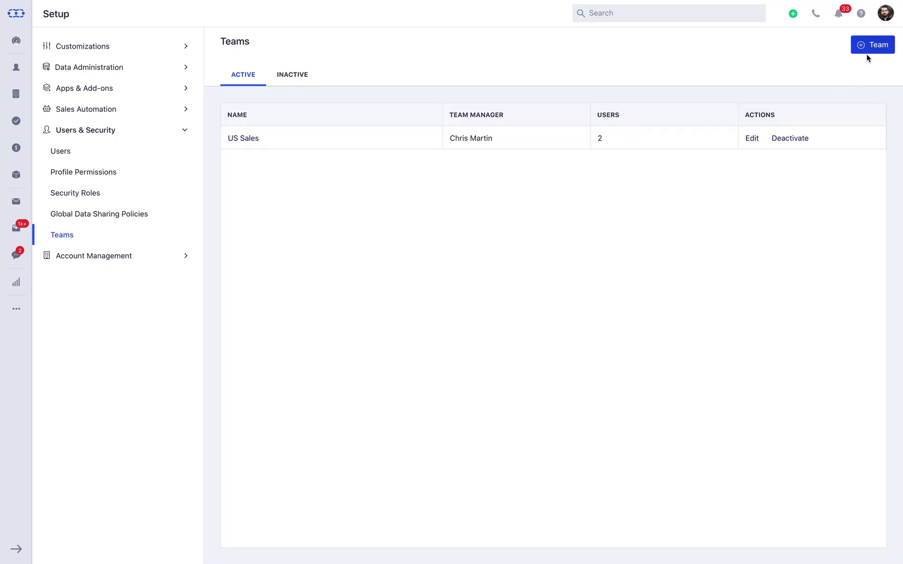
Start another team, India Sales, described as 'Team Managing Asia / India'
{"action": "left_click", "coordinate": [872, 46]}
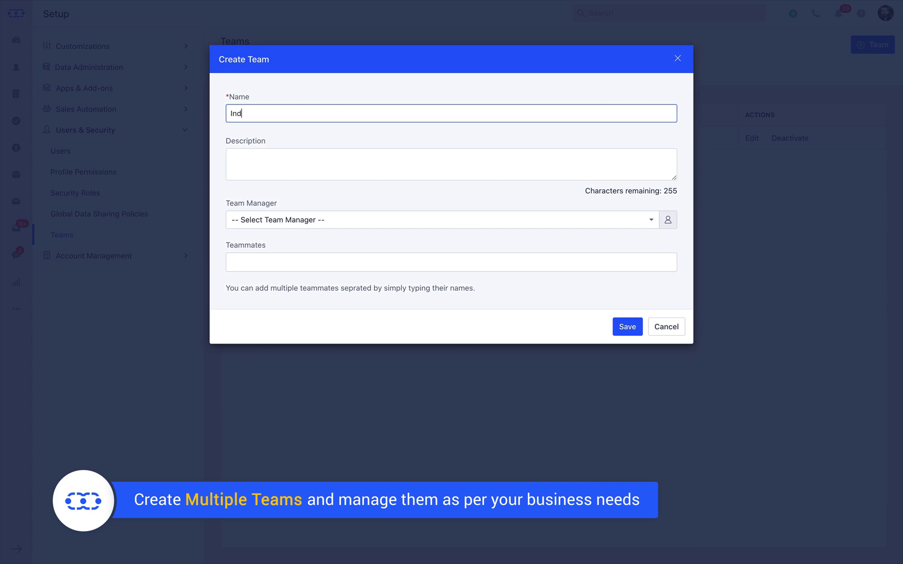
{"action": "left_click", "coordinate": [313, 164]}
{"action": "type", "text": "Team "}
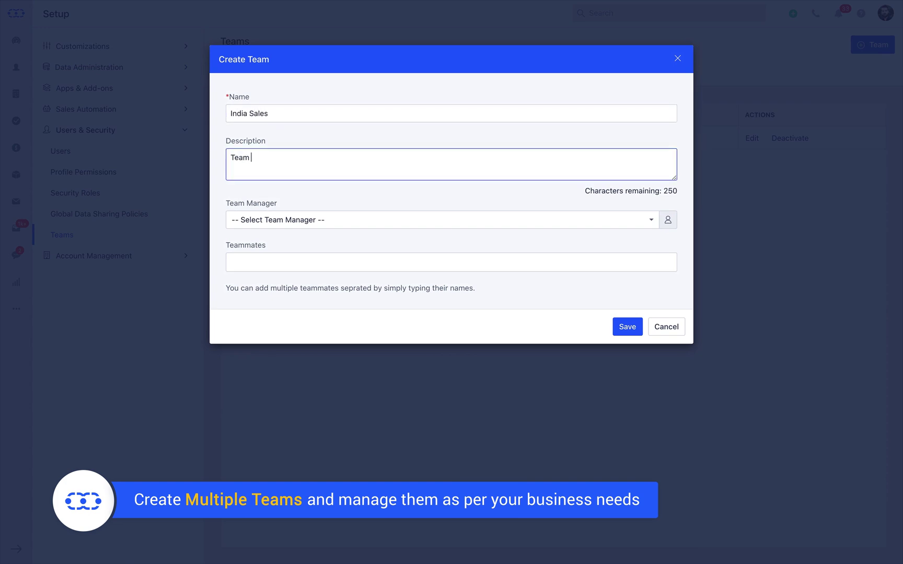
{"action": "type", "text": "Managing Asia / India"}
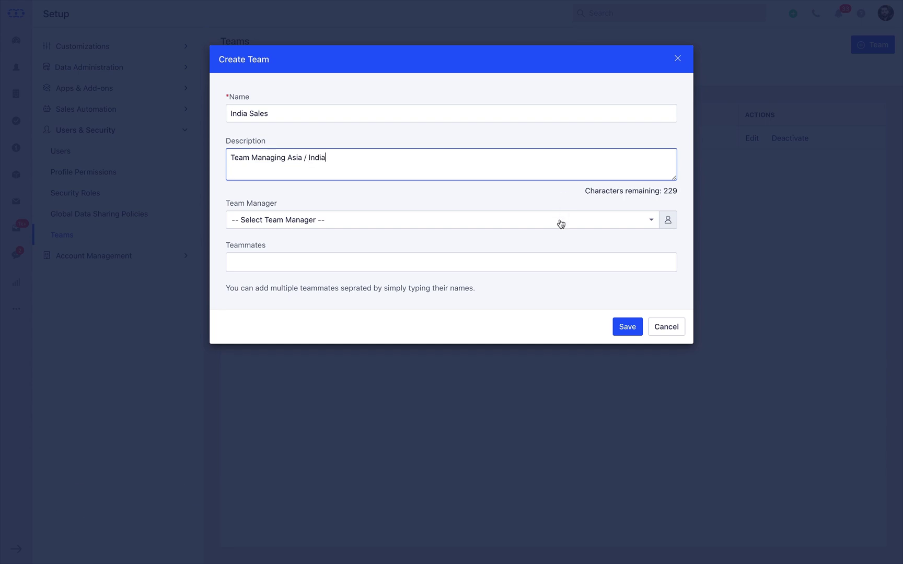
Choose the India Sales team manager, add two teammates, and save the team
{"action": "left_click", "coordinate": [561, 224]}
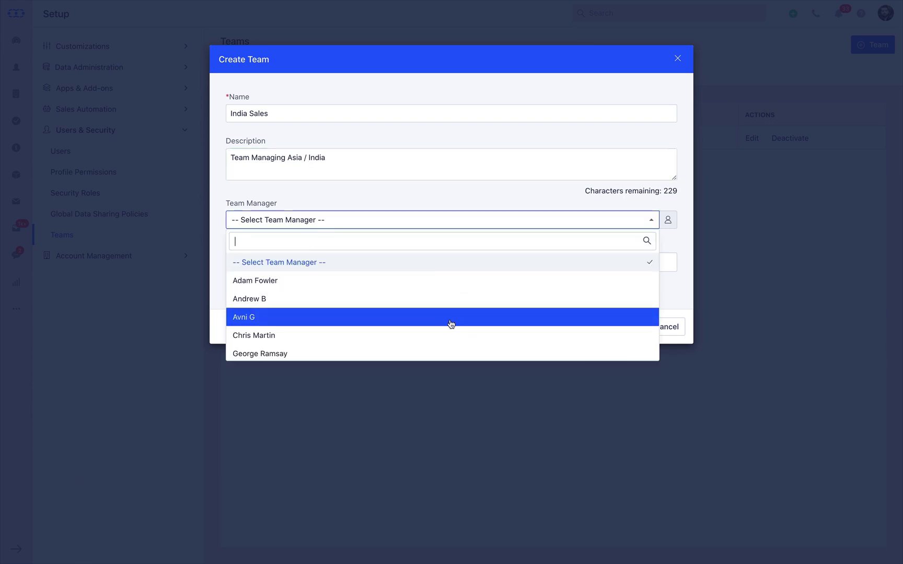
{"action": "left_click", "coordinate": [444, 354]}
{"action": "left_click", "coordinate": [355, 264]}
{"action": "type", "text": "Rober"}
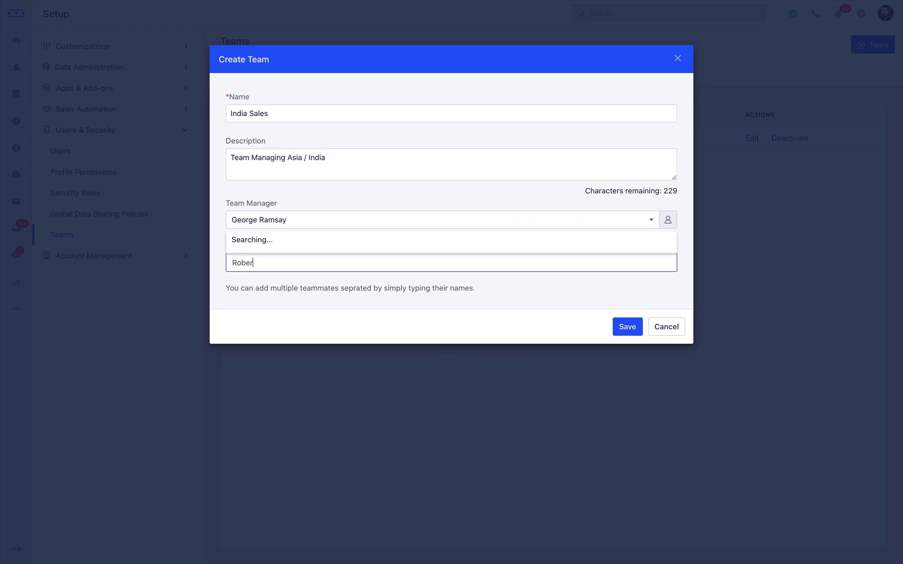
{"action": "type", "text": "t"}
{"action": "left_click", "coordinate": [362, 234]}
{"action": "type", "text": "kate"}
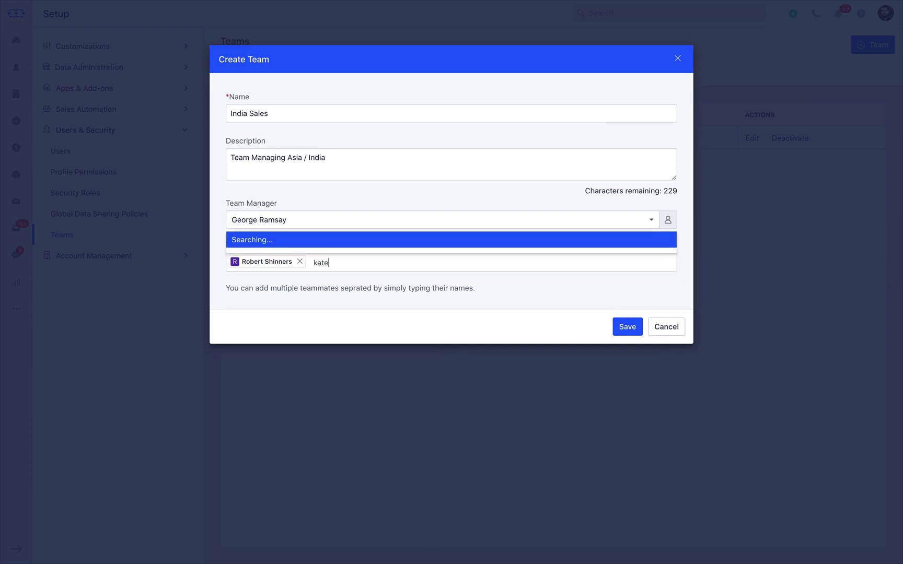
{"action": "left_click", "coordinate": [358, 236]}
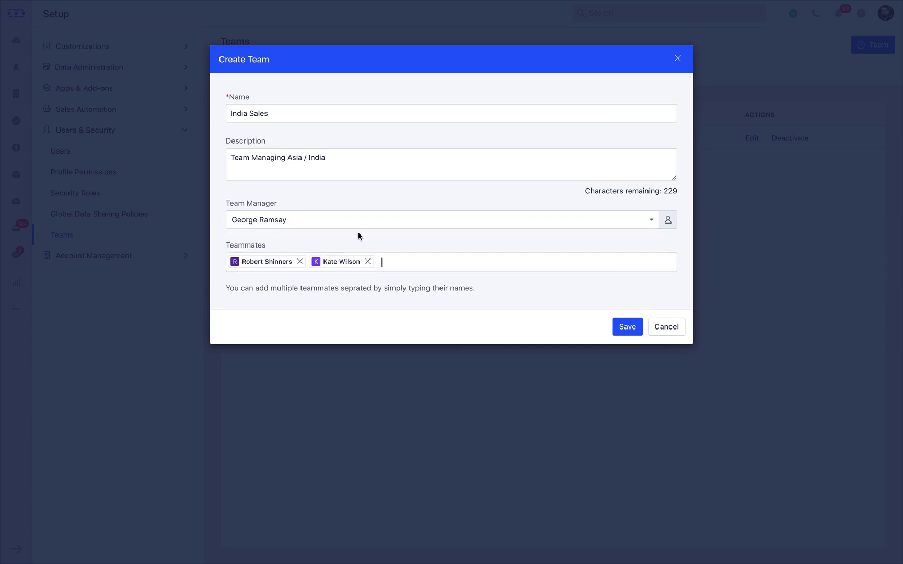
{"action": "left_click", "coordinate": [624, 329]}
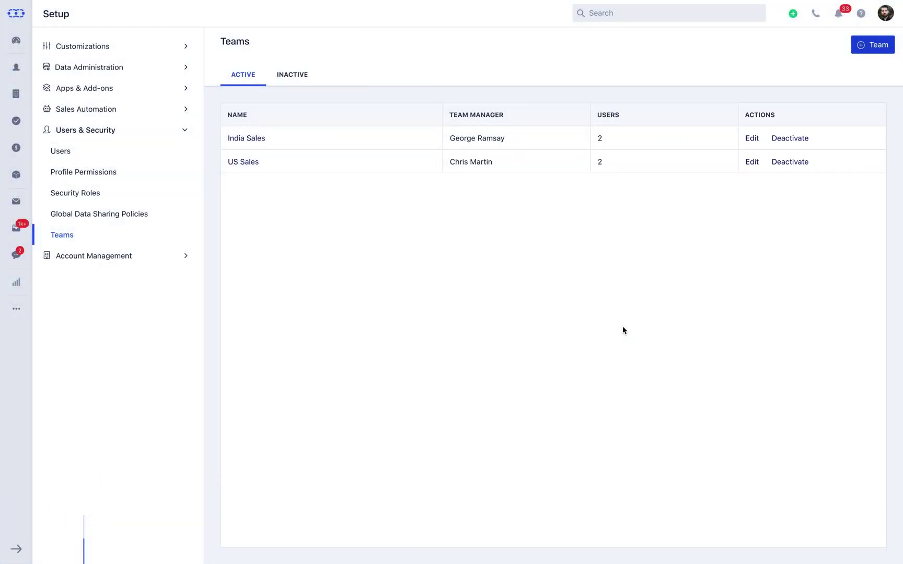
Review US Sales without changes, then deactivate the India Sales team
{"action": "left_click", "coordinate": [752, 162]}
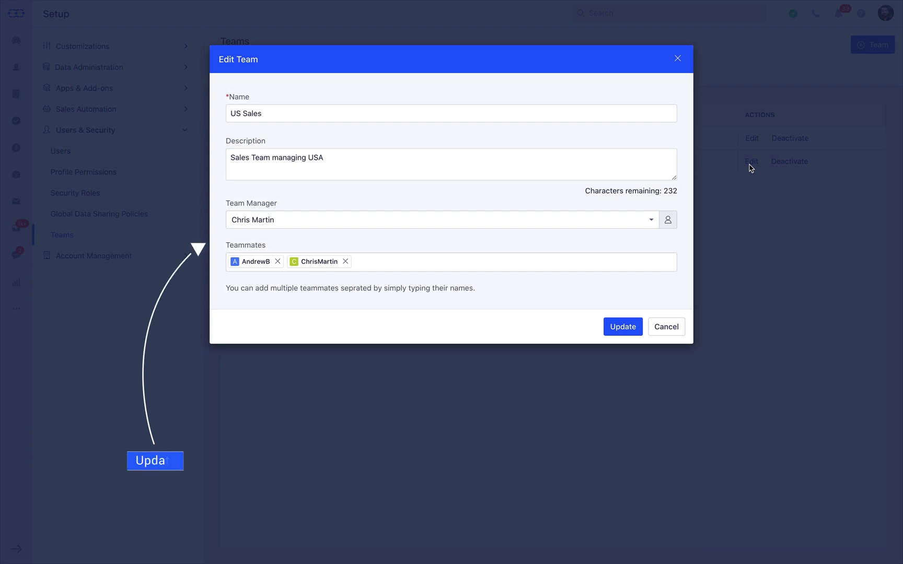
{"action": "left_click", "coordinate": [661, 324]}
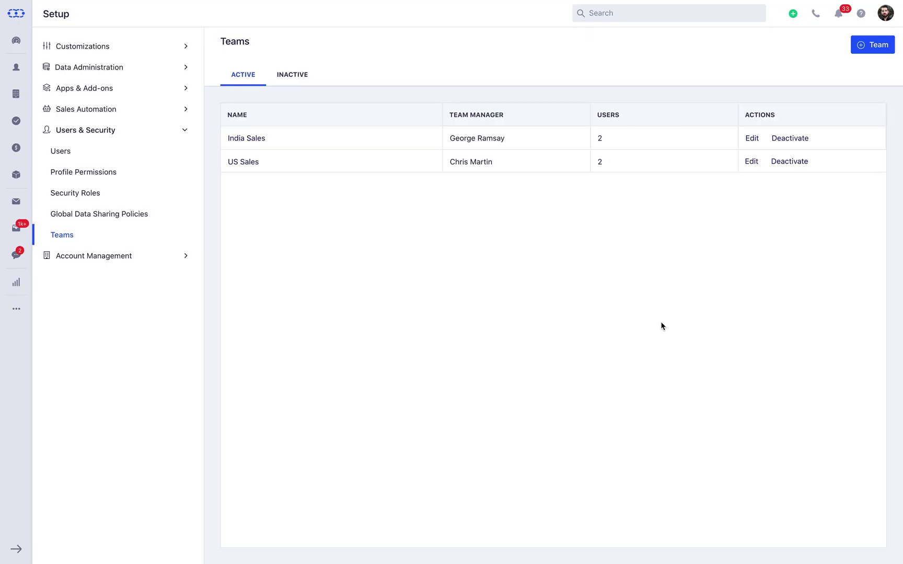
{"action": "left_click", "coordinate": [786, 140]}
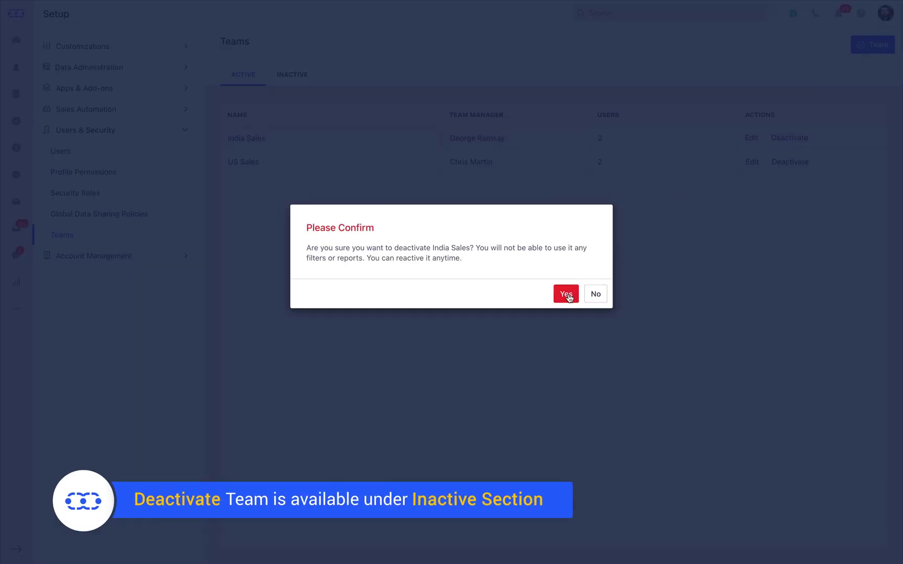
{"action": "left_click", "coordinate": [566, 295]}
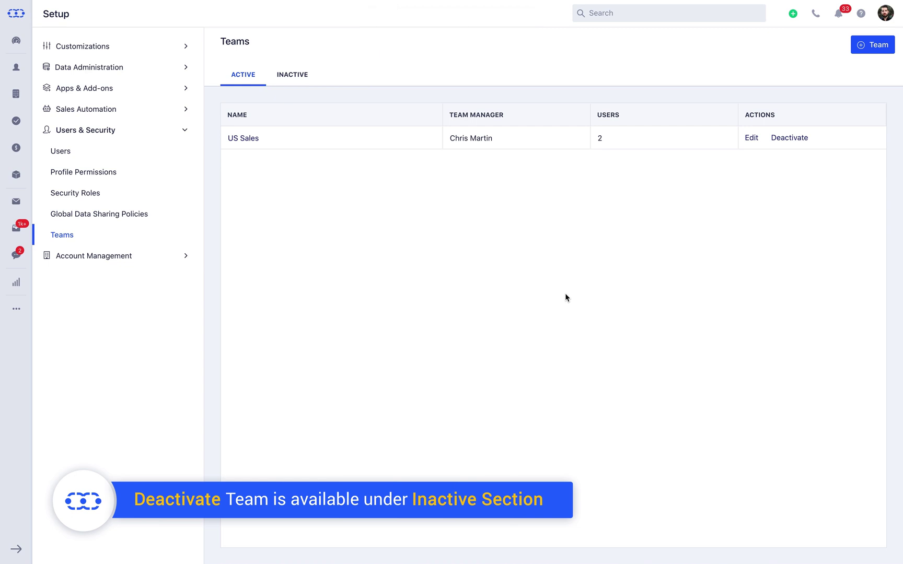
Among inactive teams, cancel deleting India Sales, reactivate it, and return to active teams
{"action": "left_click", "coordinate": [282, 78]}
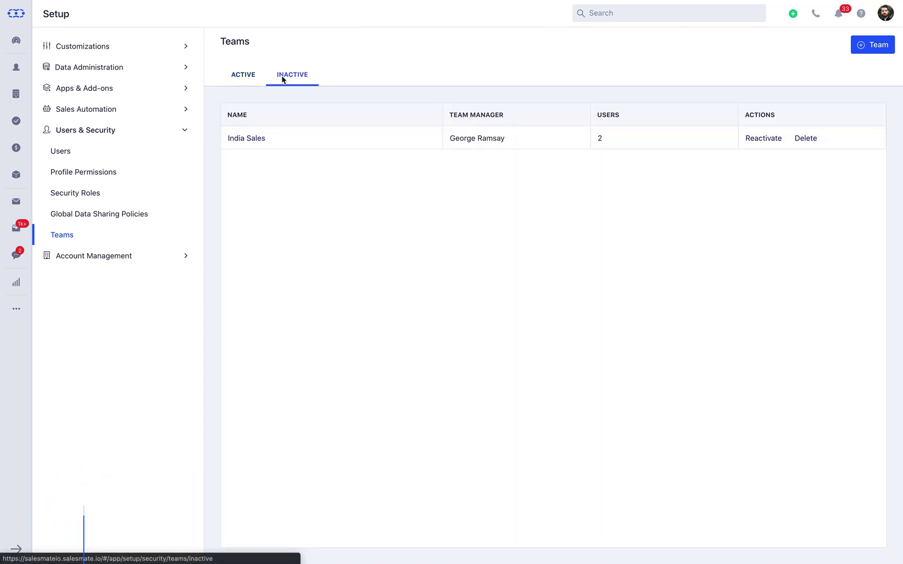
{"action": "left_click", "coordinate": [806, 139]}
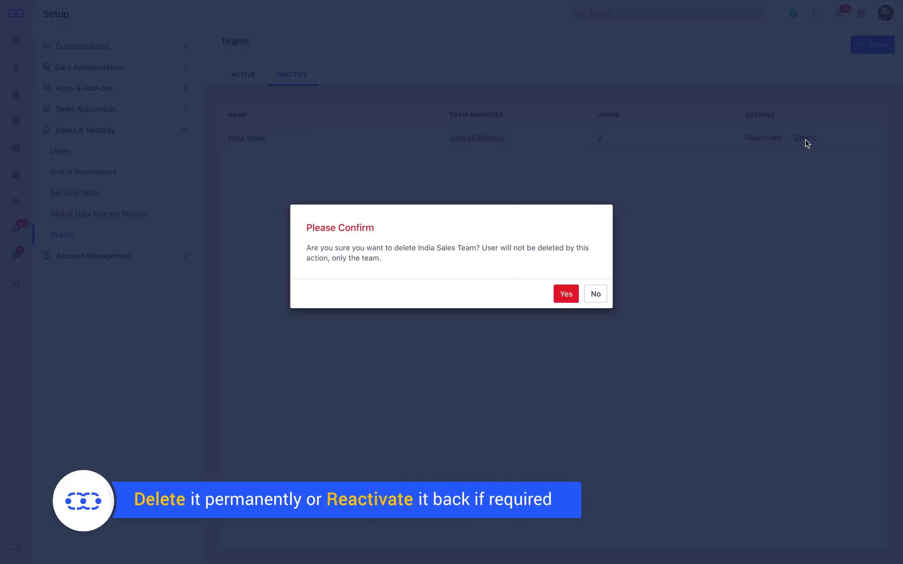
{"action": "left_click", "coordinate": [605, 294]}
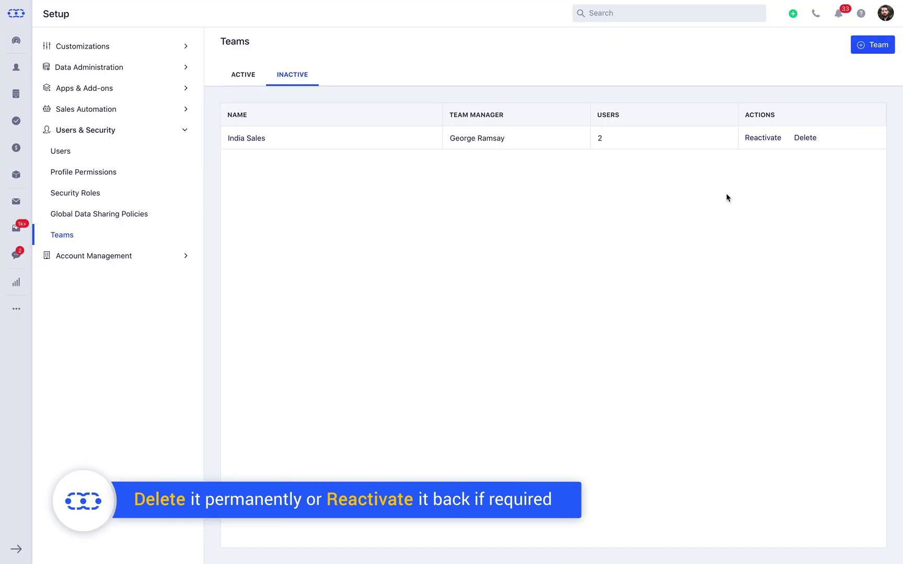
{"action": "left_click", "coordinate": [763, 139]}
{"action": "left_click", "coordinate": [238, 76]}
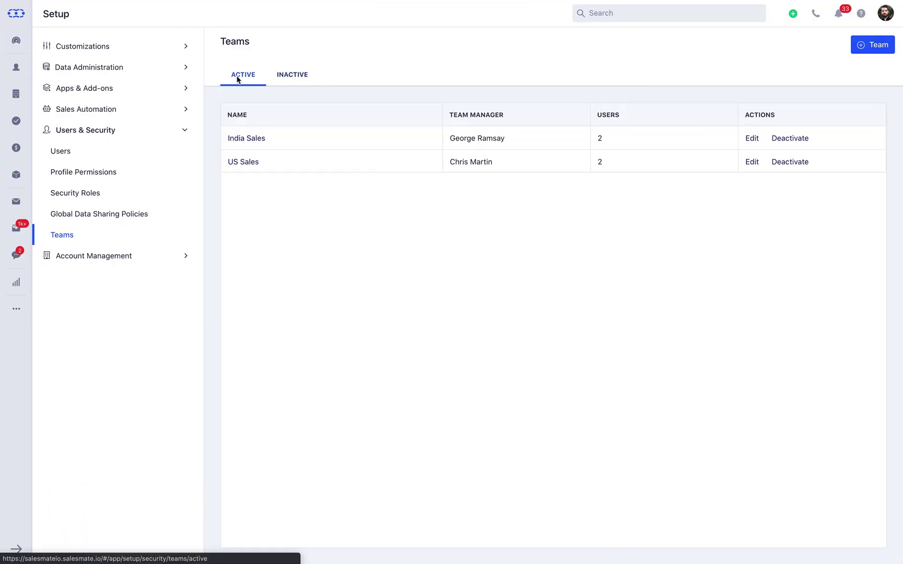
Filter the contacts list to owners who belong to the US Sales team
{"action": "left_click", "coordinate": [16, 67]}
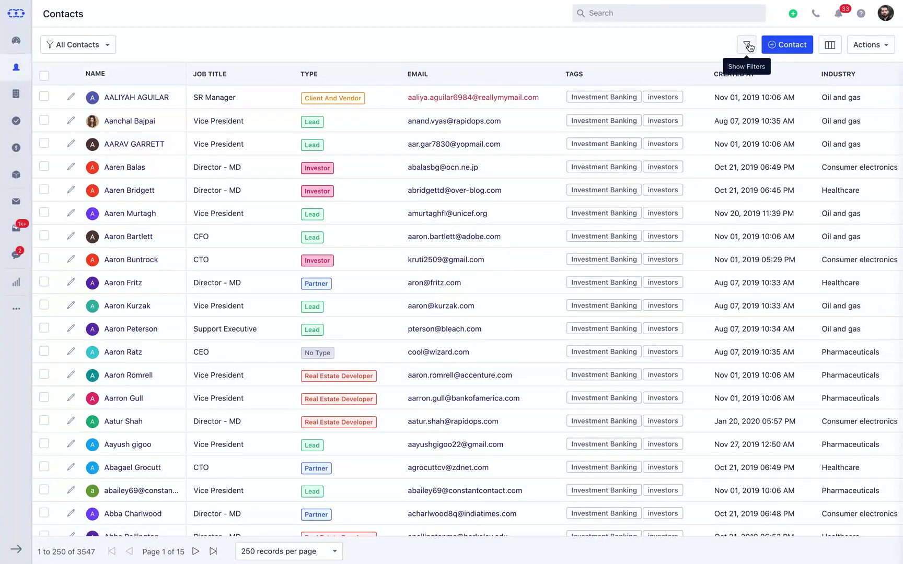
{"action": "left_click", "coordinate": [747, 46]}
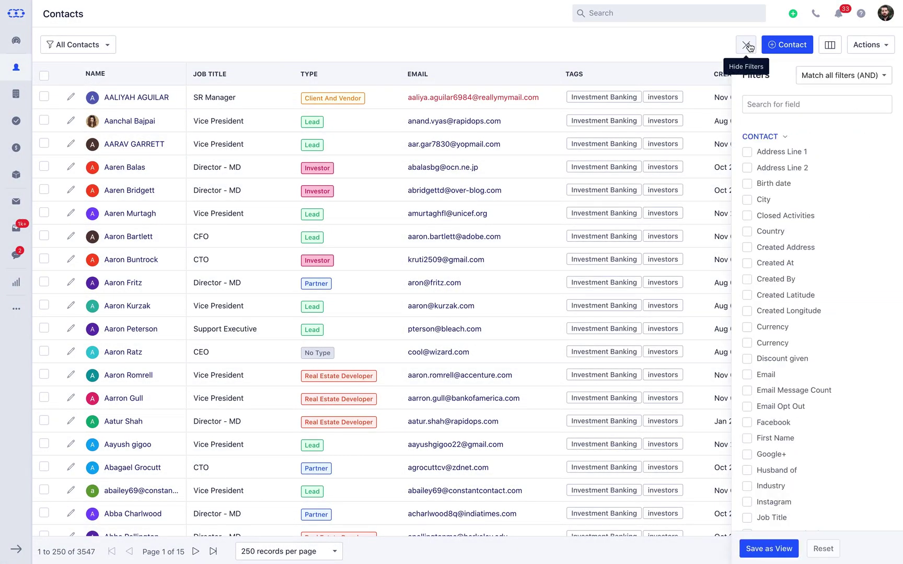
{"action": "left_click", "coordinate": [784, 104]}
{"action": "type", "text": "owner"}
{"action": "left_click", "coordinate": [748, 151]}
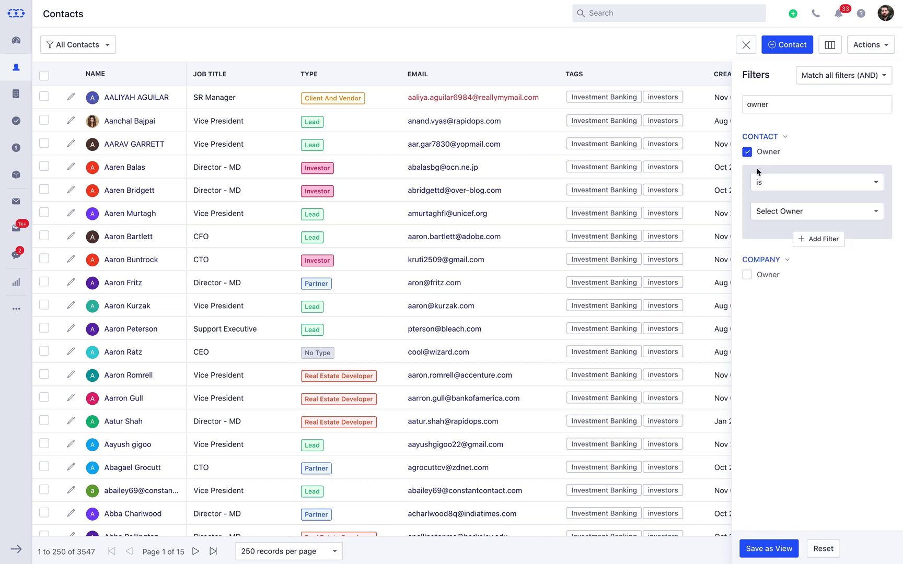
{"action": "left_click", "coordinate": [784, 182]}
{"action": "left_click", "coordinate": [788, 305]}
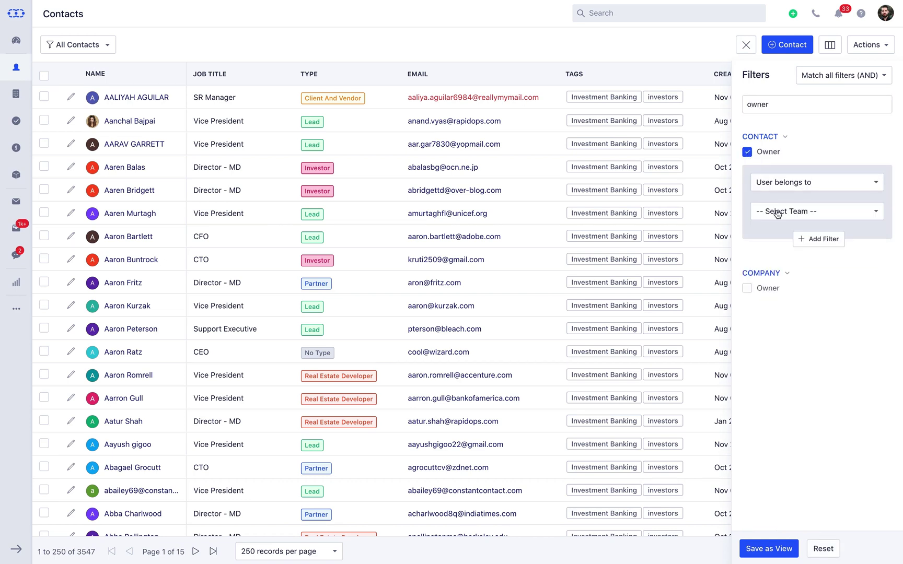
{"action": "left_click", "coordinate": [778, 213]}
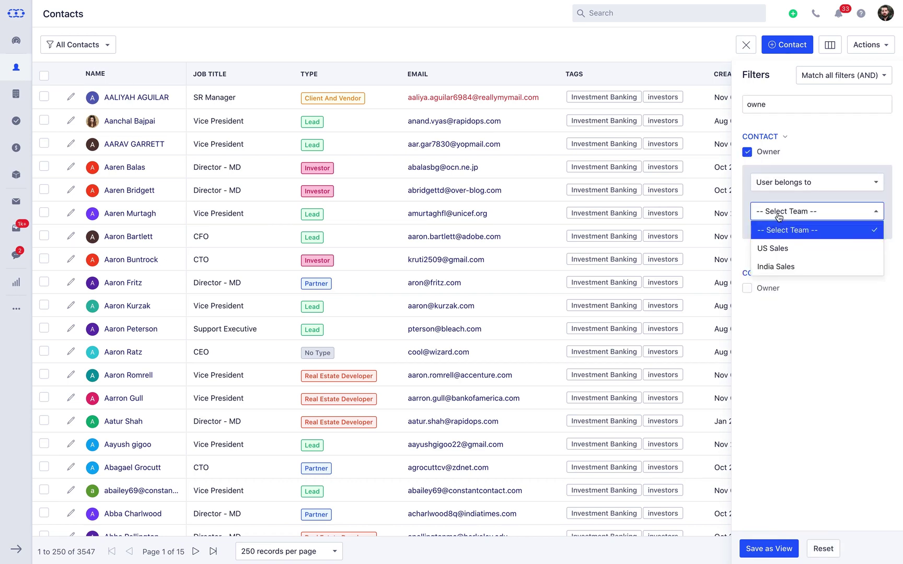
{"action": "left_click", "coordinate": [773, 249]}
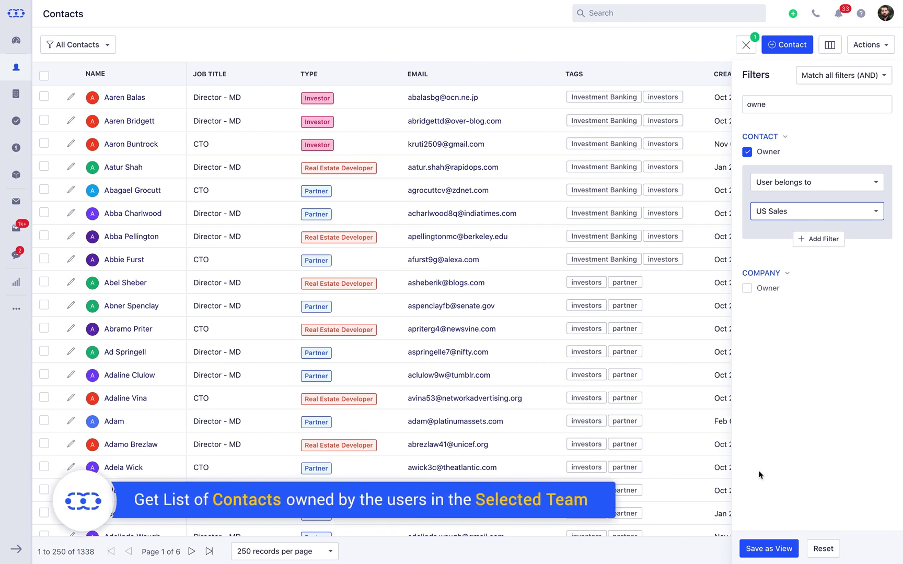
Save the filtered contacts as the shared view 'US Sales Team' and hide the filters
{"action": "left_click", "coordinate": [762, 547]}
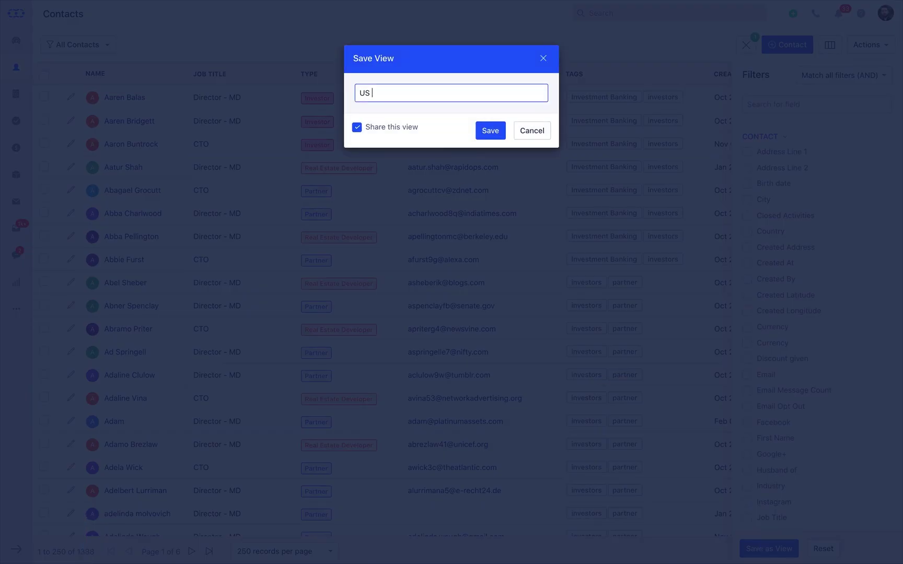
{"action": "left_click", "coordinate": [490, 131]}
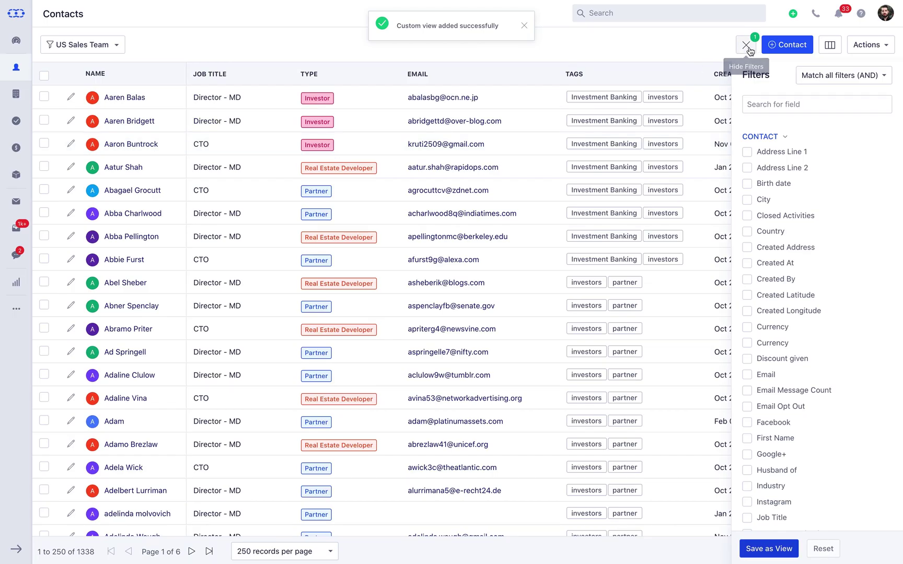
{"action": "left_click", "coordinate": [748, 46]}
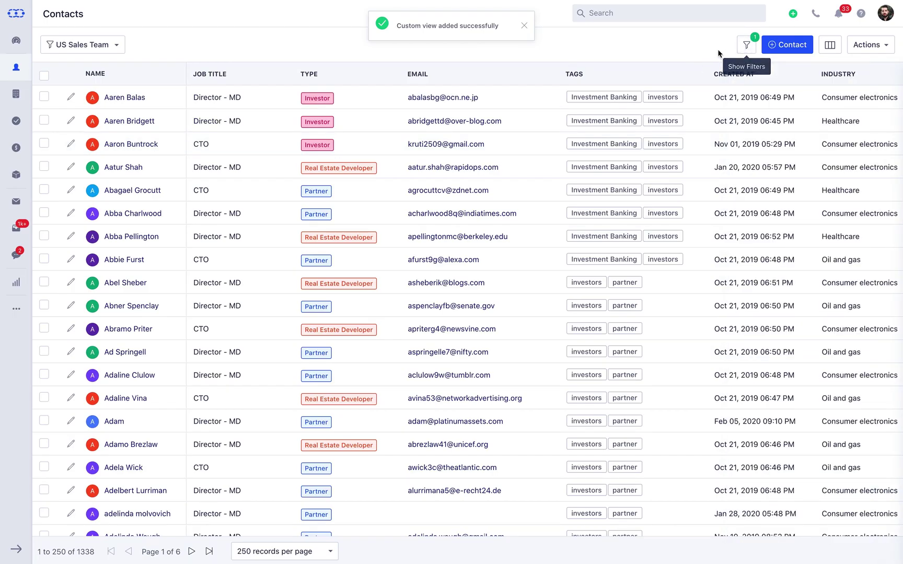
{"action": "left_click", "coordinate": [111, 98]}
{"action": "left_click", "coordinate": [282, 154]}
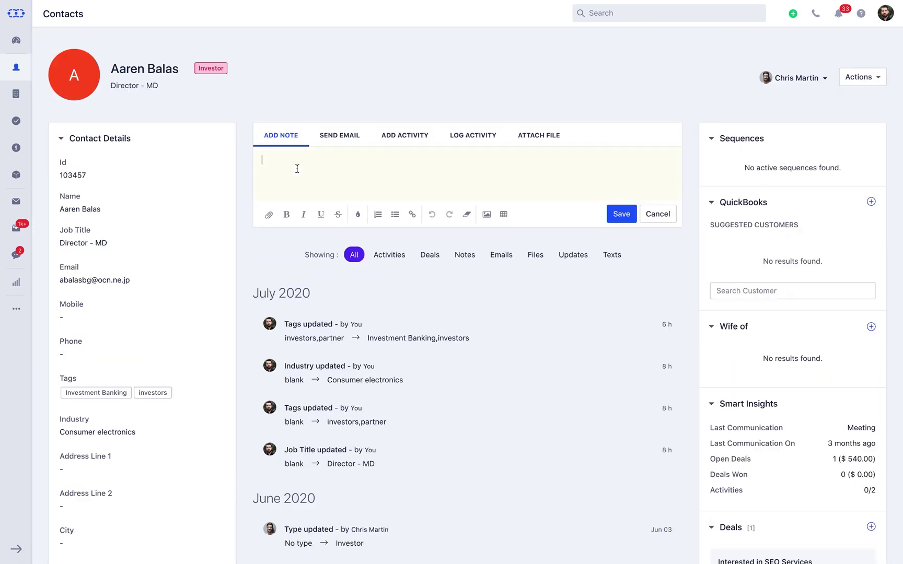
{"action": "type", "text": "@"}
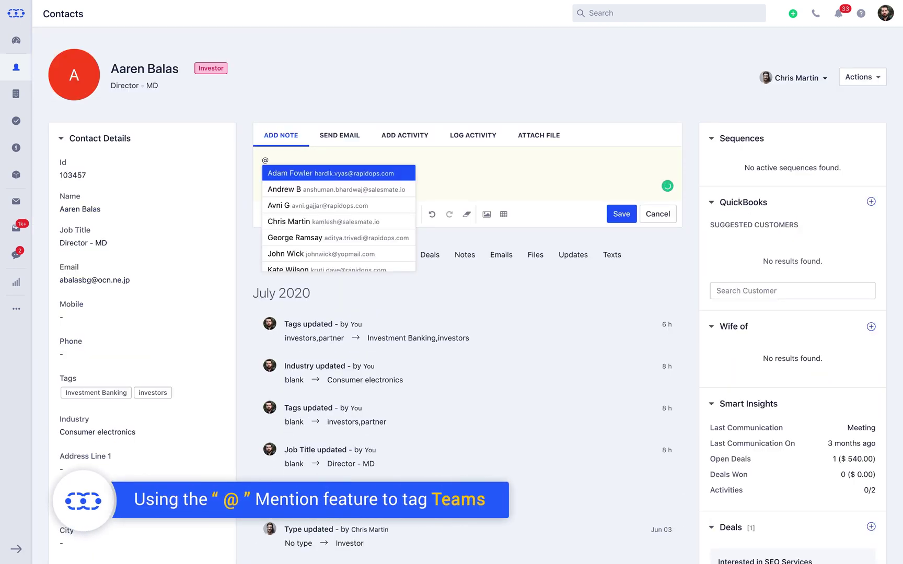
{"action": "type", "text": "us"}
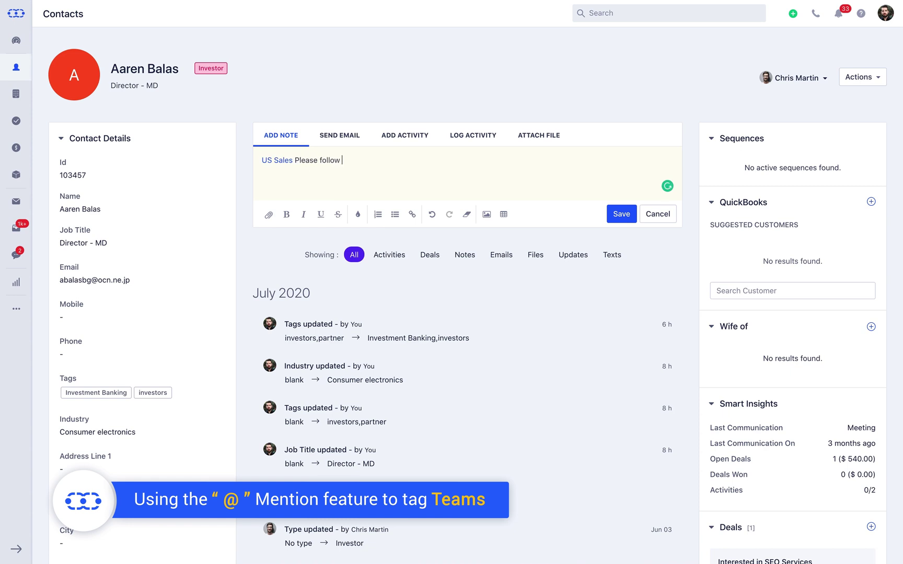
{"action": "left_click", "coordinate": [616, 215]}
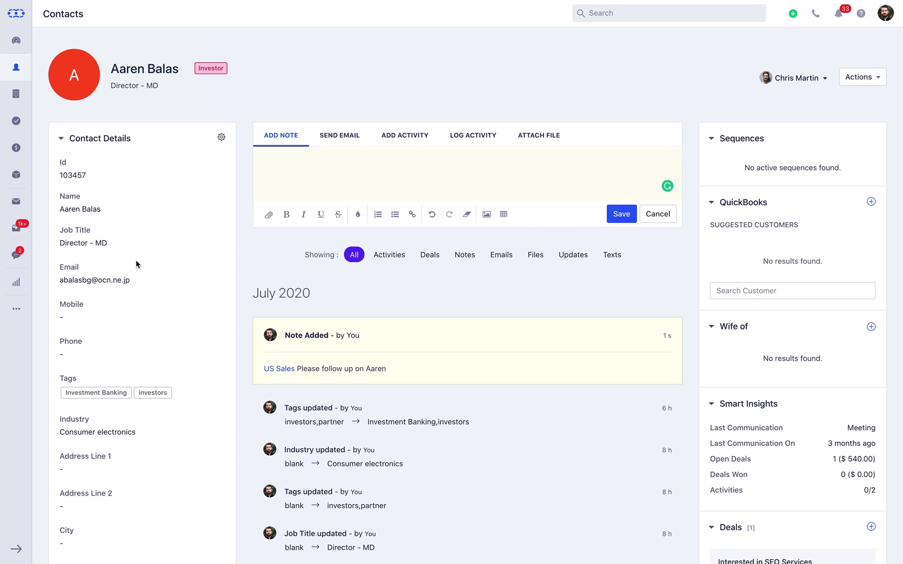
{"action": "left_click", "coordinate": [16, 228]}
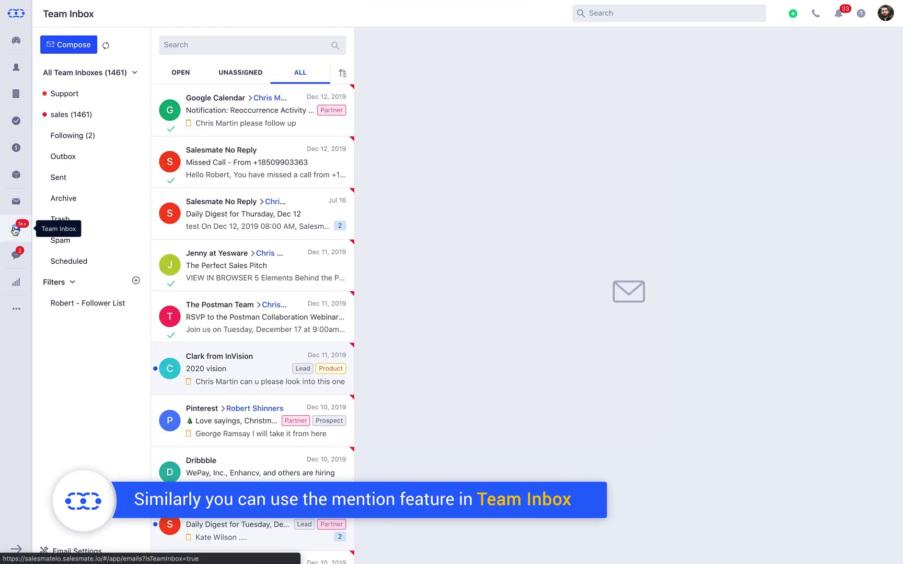
{"action": "left_click", "coordinate": [202, 172]}
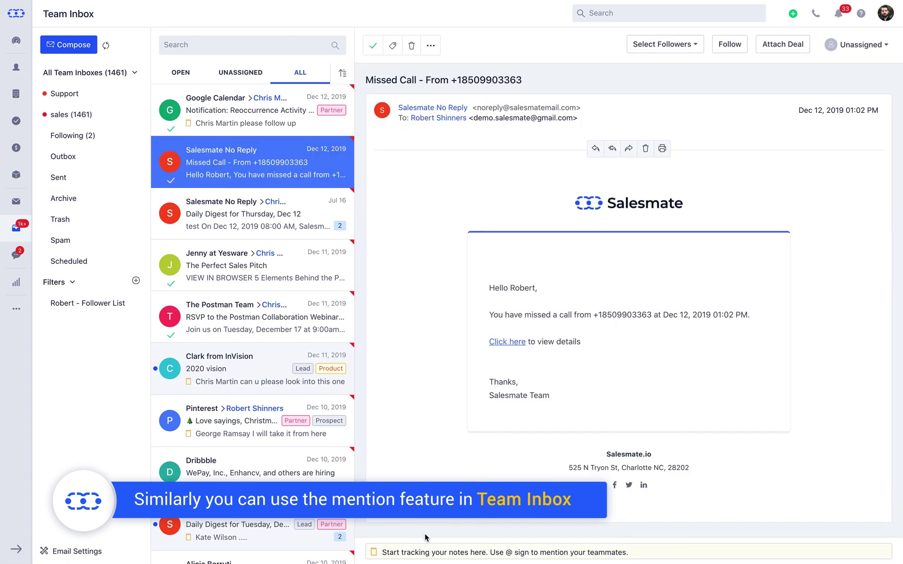
{"action": "left_click", "coordinate": [423, 553]}
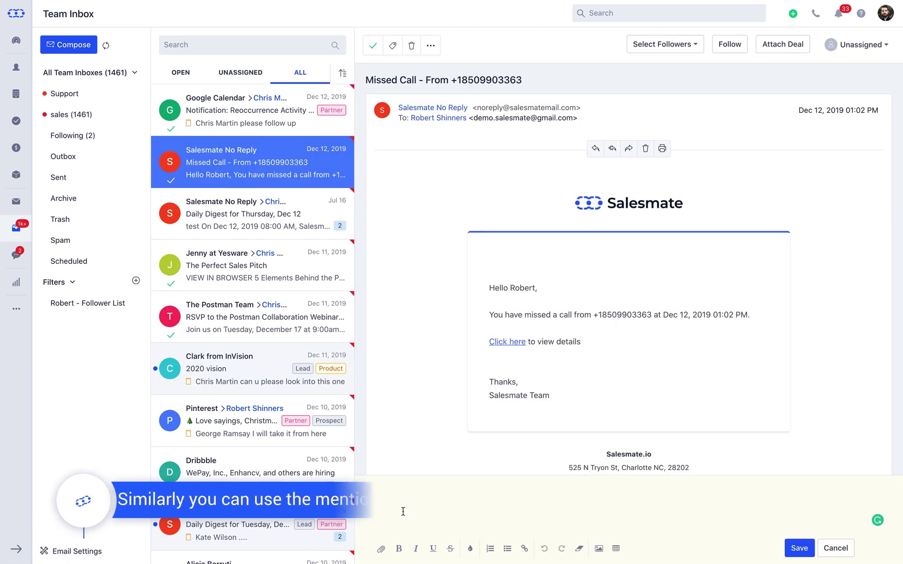
{"action": "type", "text": "@Ind"}
{"action": "key", "text": "Return"}
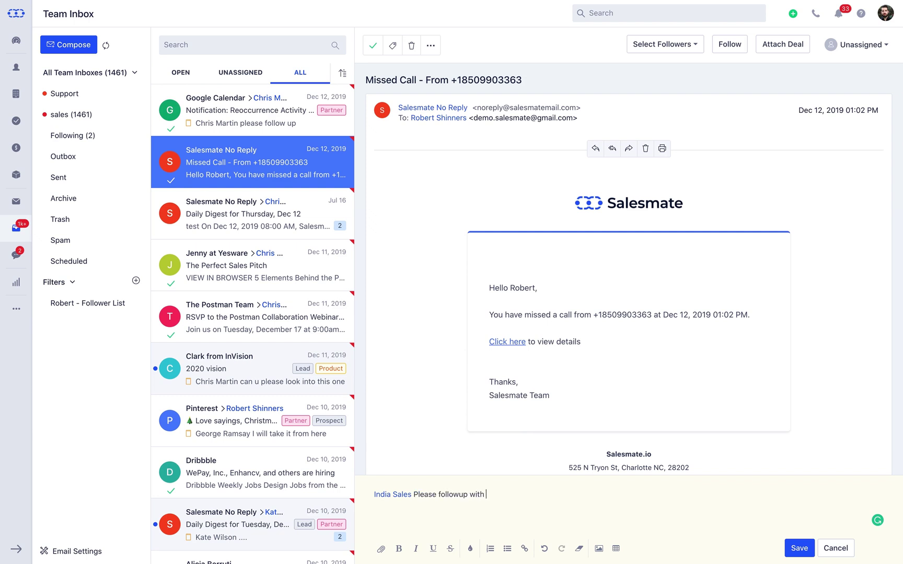
{"action": "type", "text": "Please followup with the Lead"}
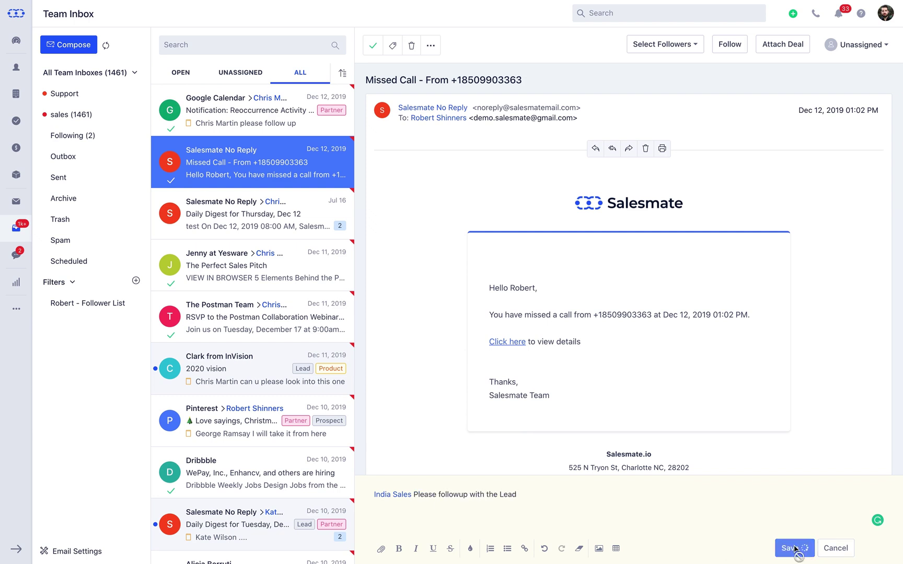
{"action": "left_click", "coordinate": [800, 548]}
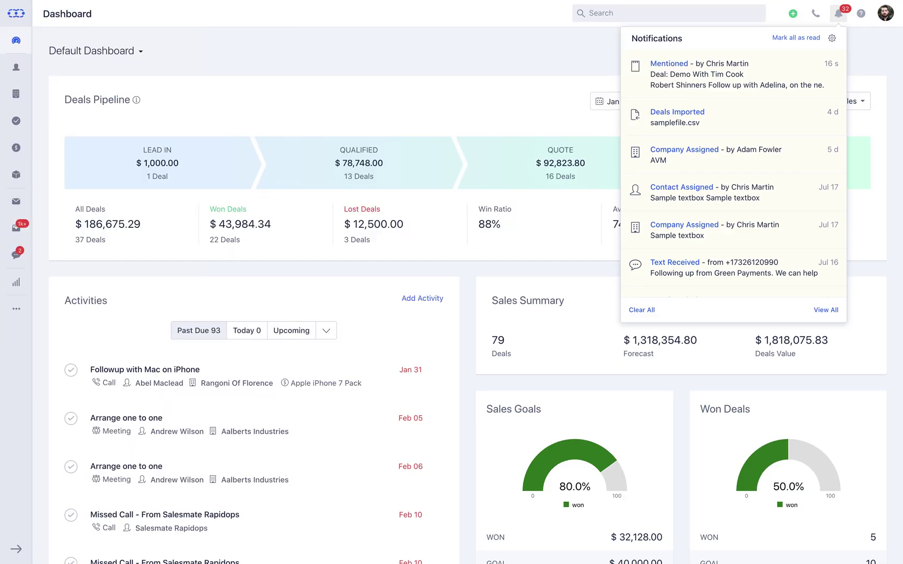